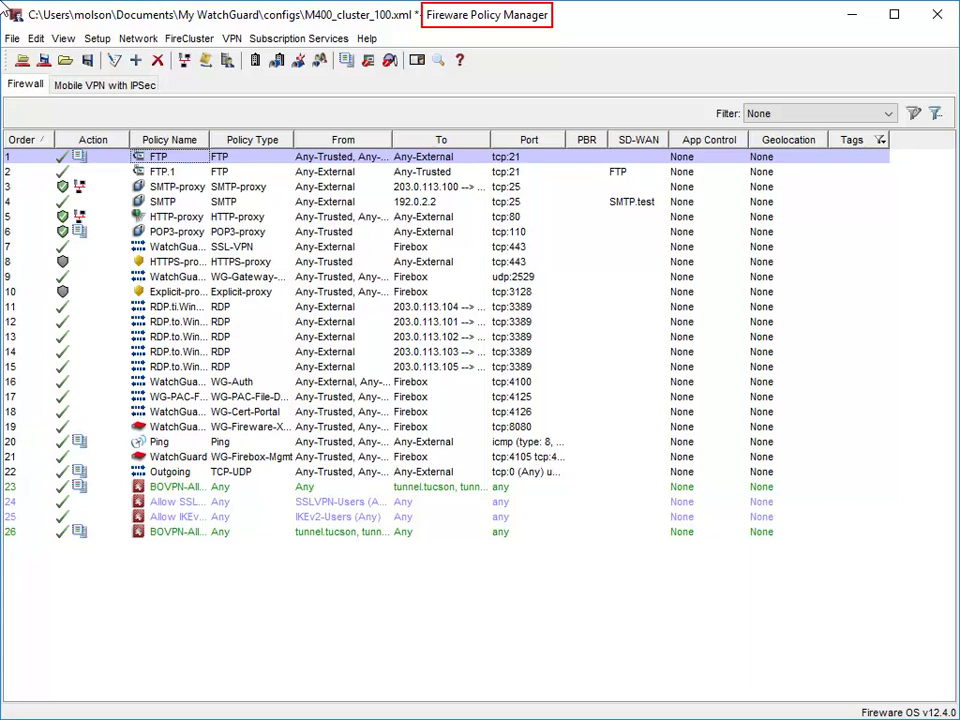
# Start the Gateway AntiVirus activation wizard from Subscription Services and pass its welcome page.
pyautogui.click(265, 39)
pyautogui.moveTo(320, 186)
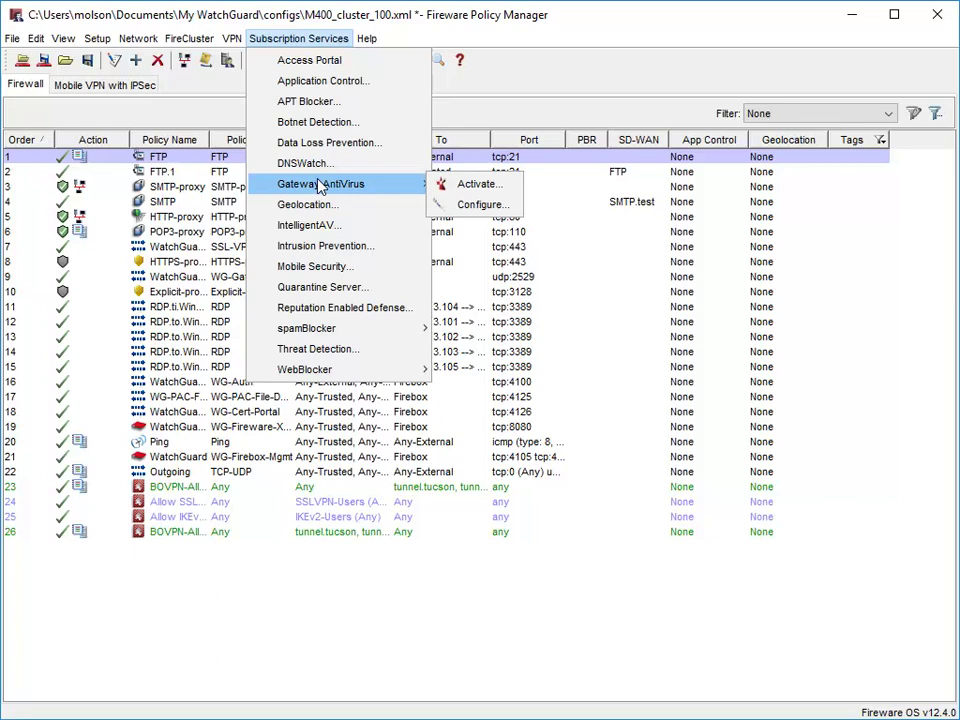
pyautogui.click(455, 184)
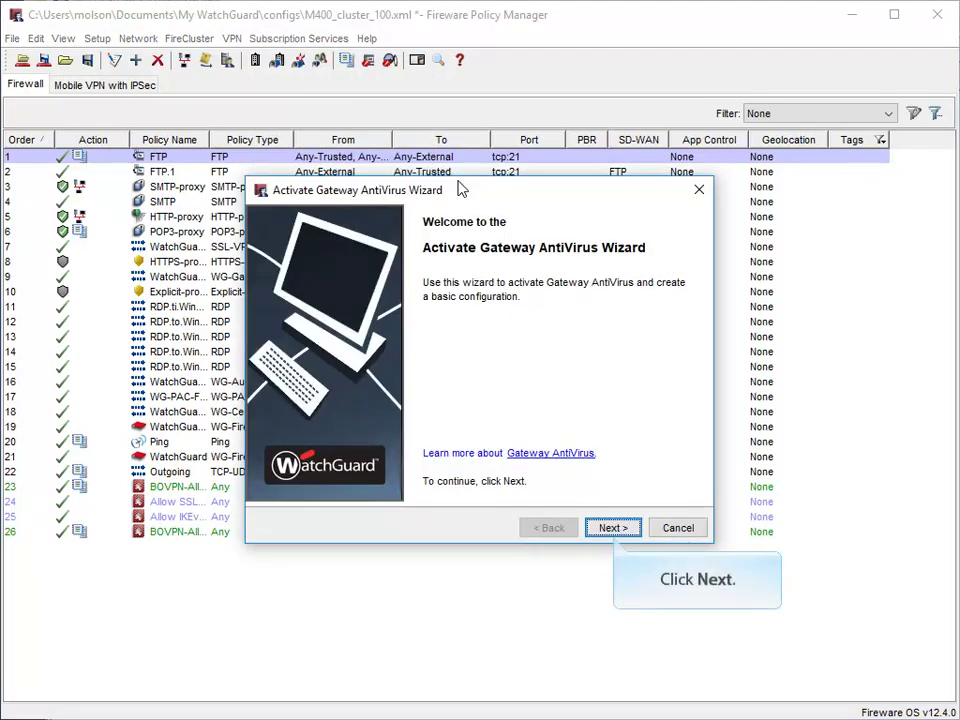
pyautogui.click(612, 528)
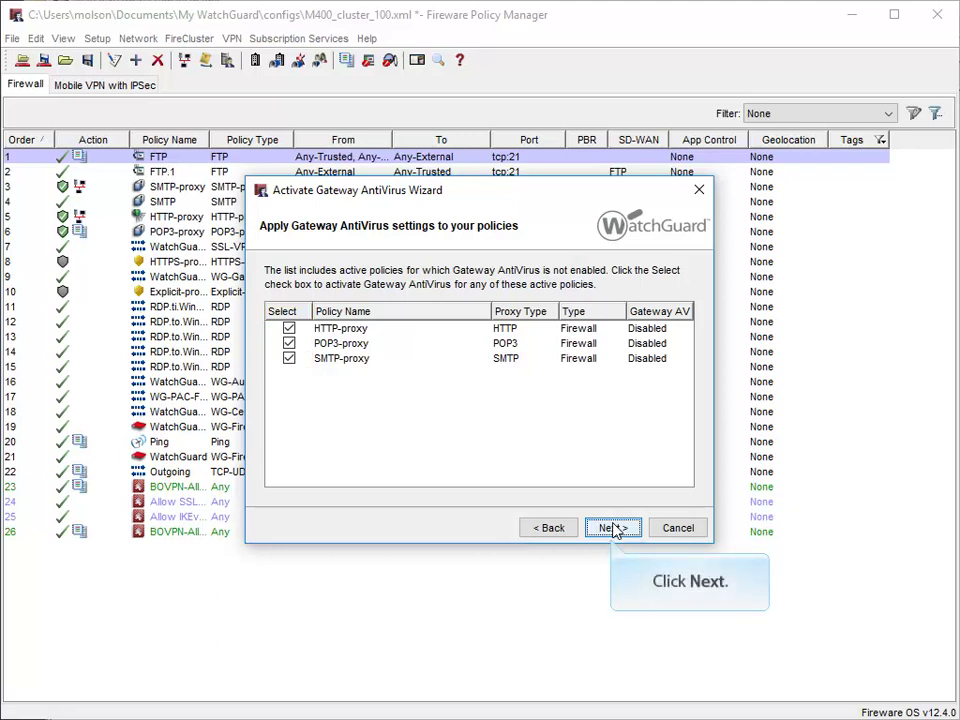
# Keep the HTTP, POP3 and SMTP proxies selected and add a new FTP proxy policy.
pyautogui.click(613, 529)
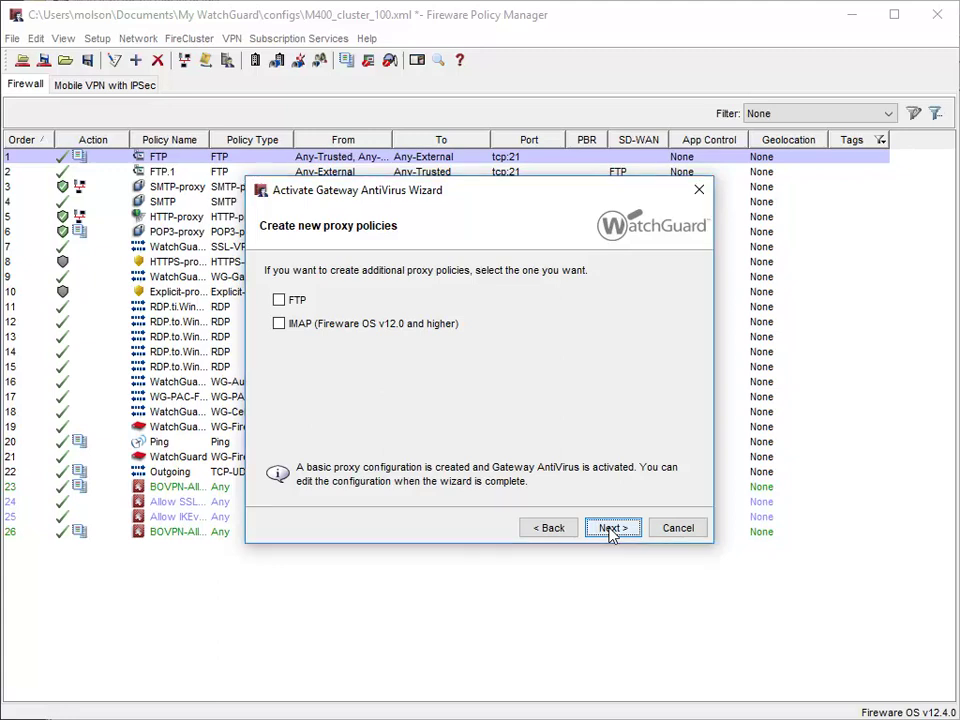
pyautogui.click(280, 300)
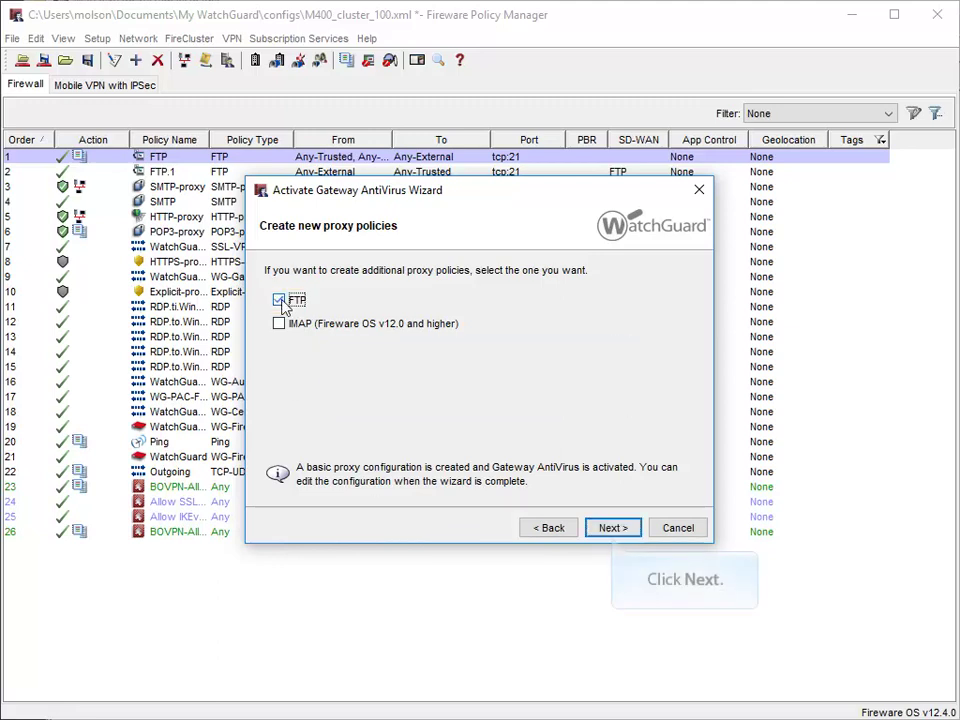
pyautogui.click(613, 528)
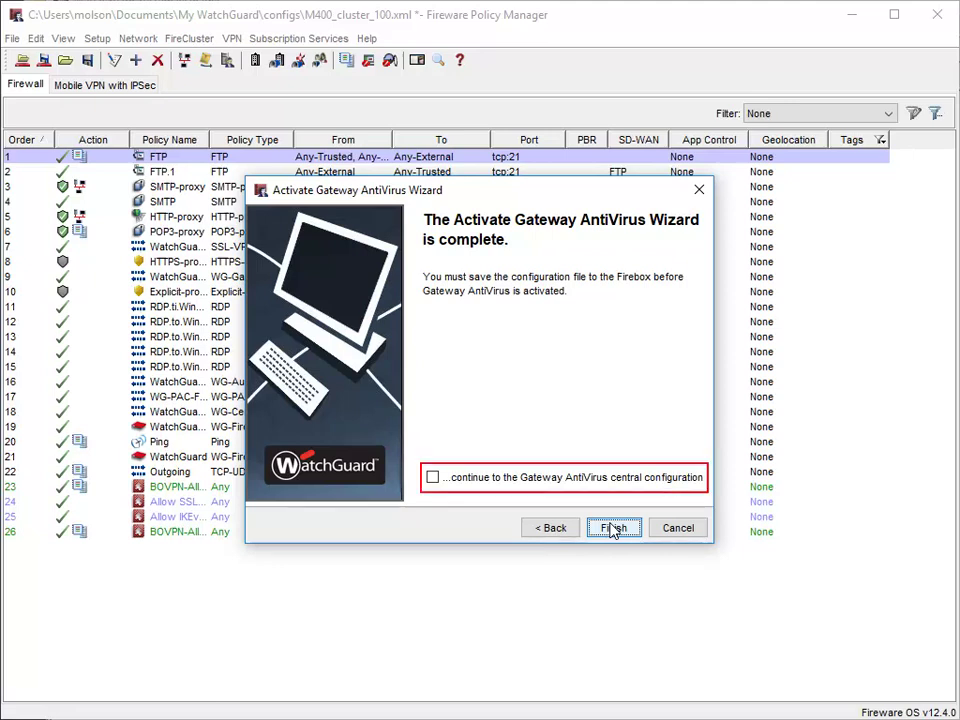
# Finish the wizard into central configuration and open the HTTP-proxy's Gateway AntiVirus settings.
pyautogui.click(432, 478)
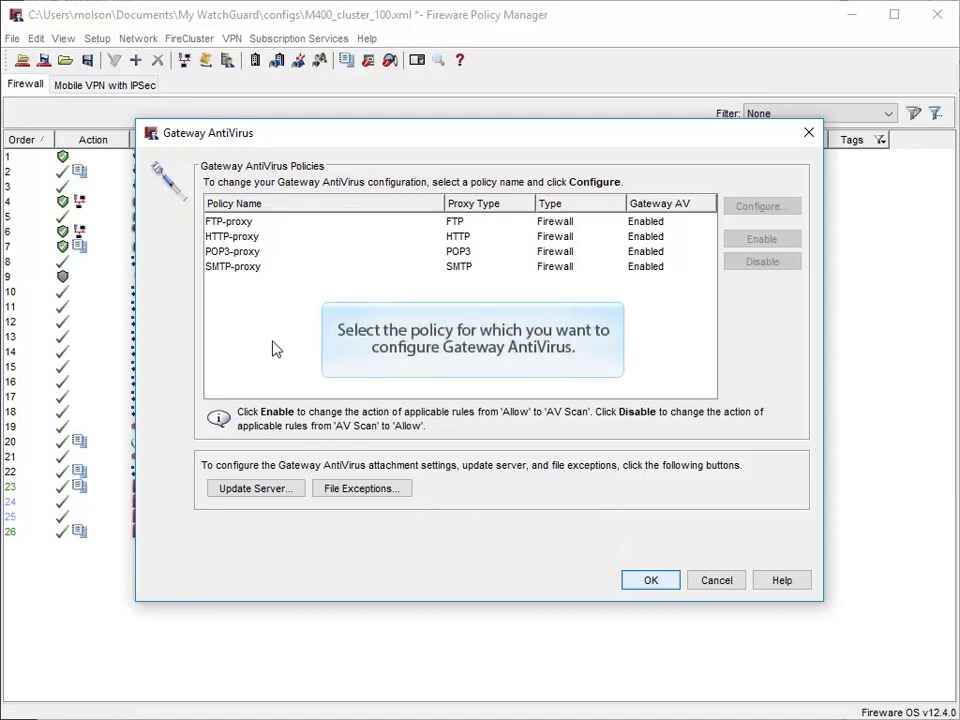
pyautogui.click(259, 238)
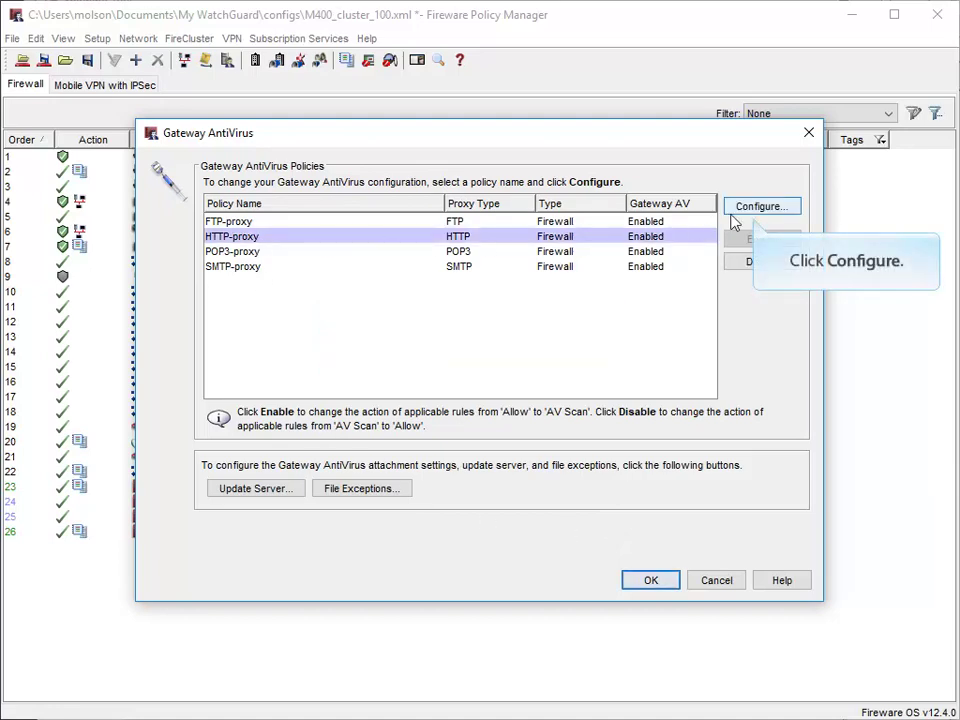
pyautogui.click(763, 206)
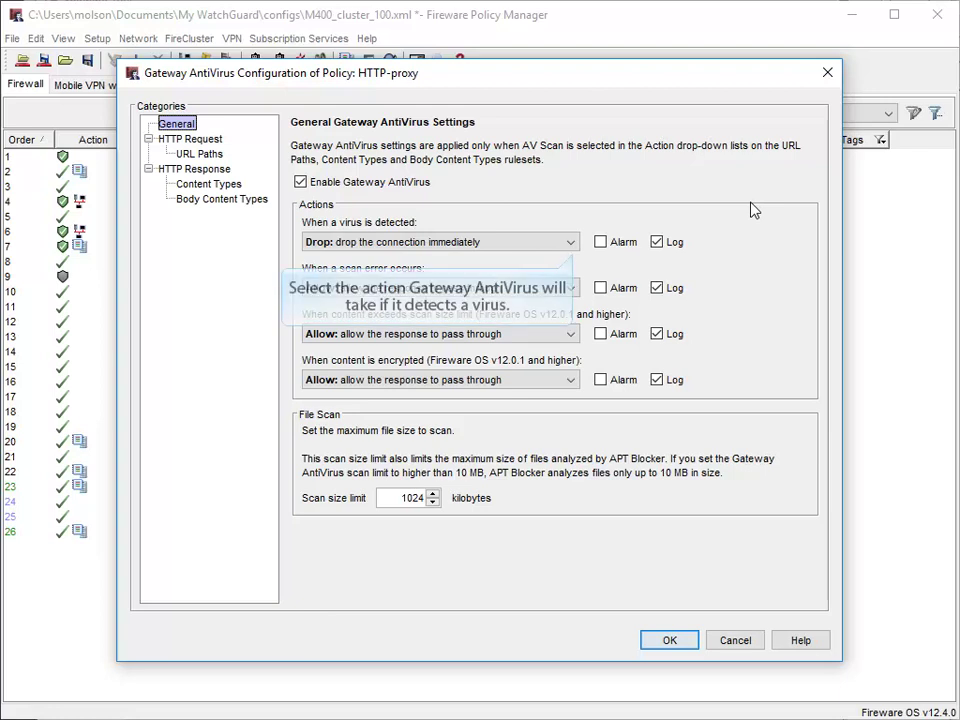
pyautogui.click(570, 243)
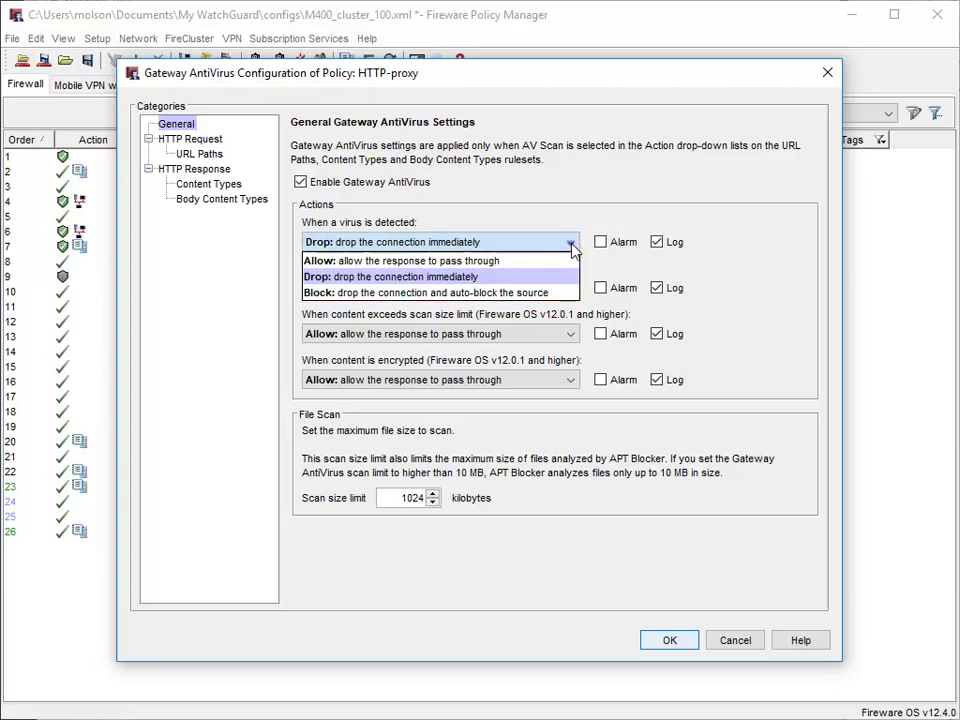
pyautogui.click(571, 244)
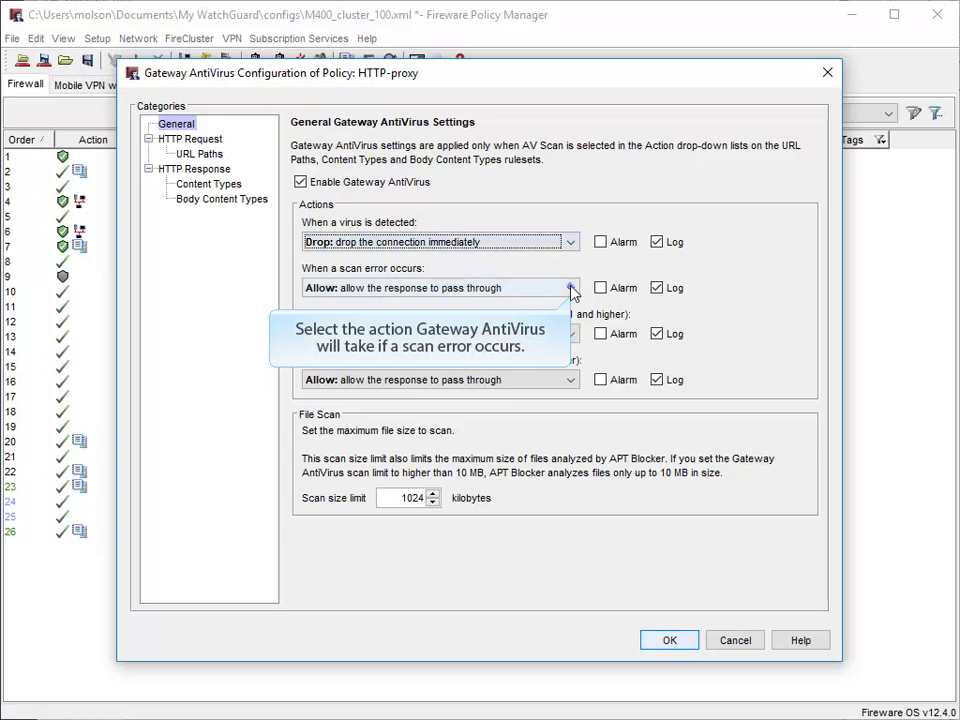
pyautogui.click(571, 289)
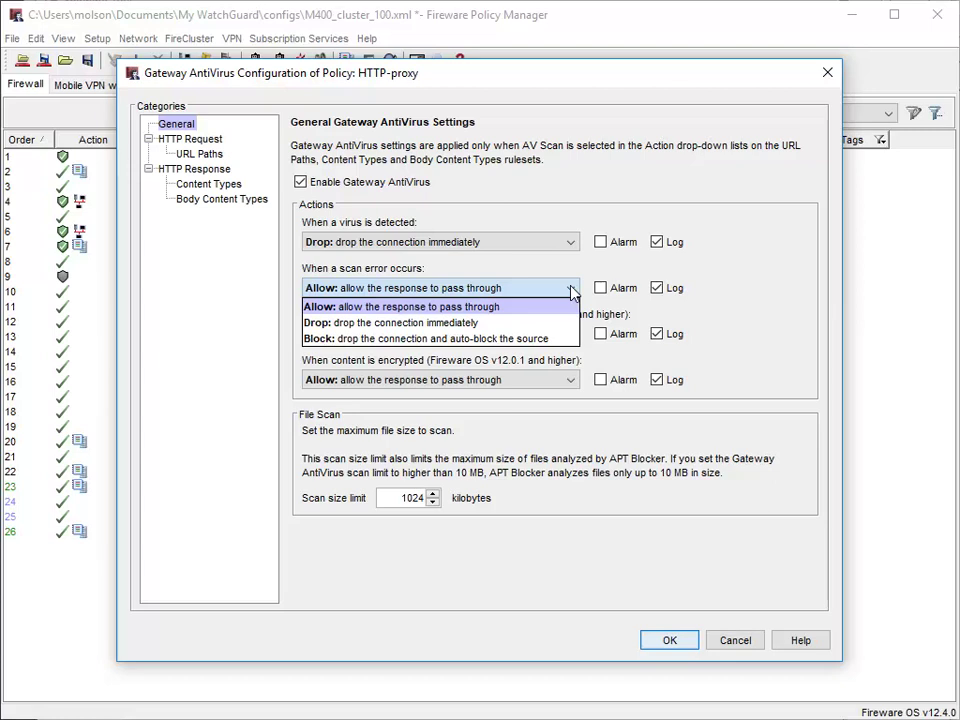
pyautogui.click(573, 290)
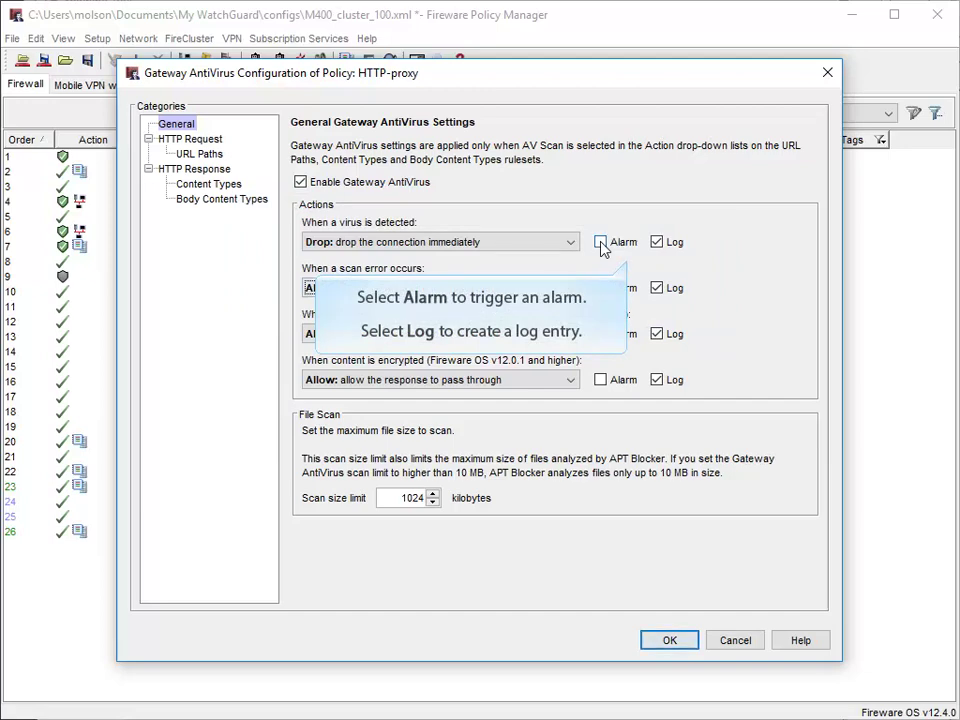
# Make HTTP-proxy raise an alarm on detected viruses, then save the Gateway AntiVirus settings.
pyautogui.click(600, 243)
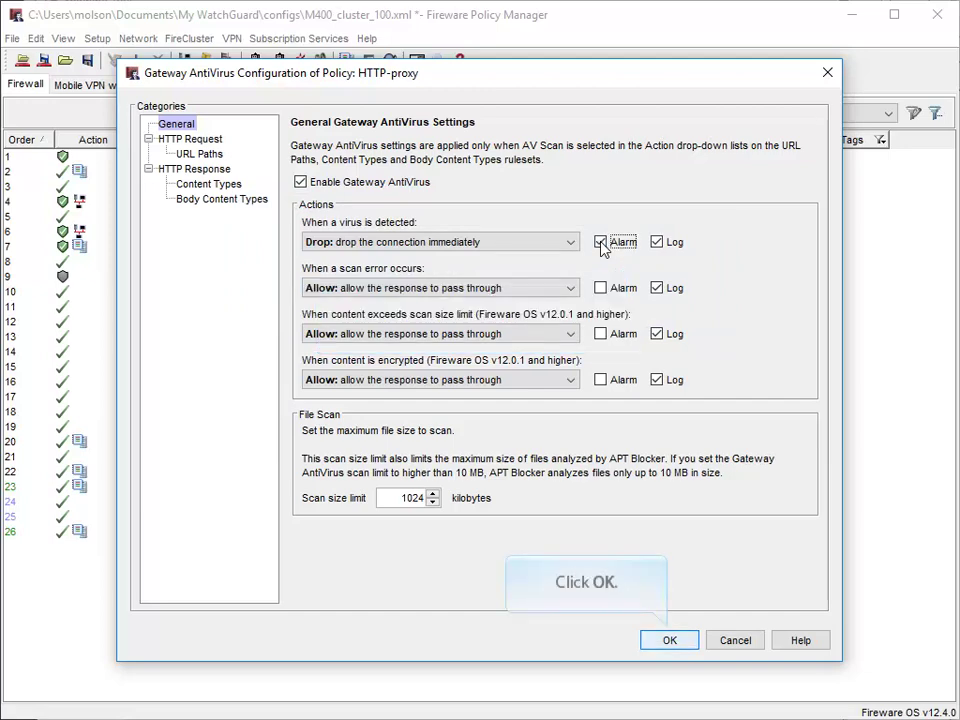
pyautogui.click(669, 640)
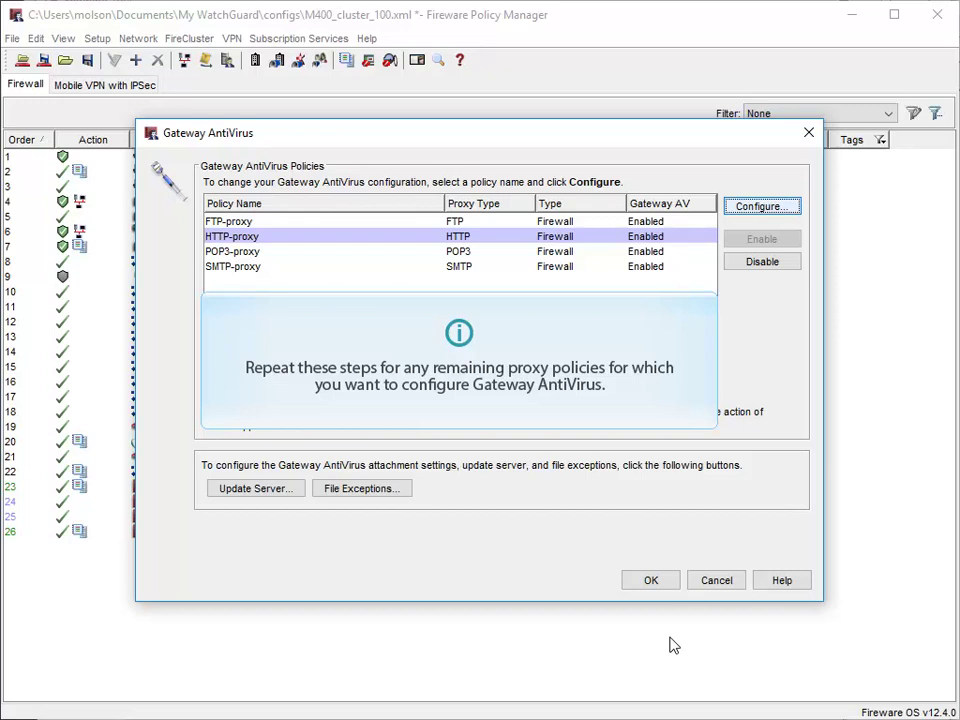
pyautogui.click(651, 580)
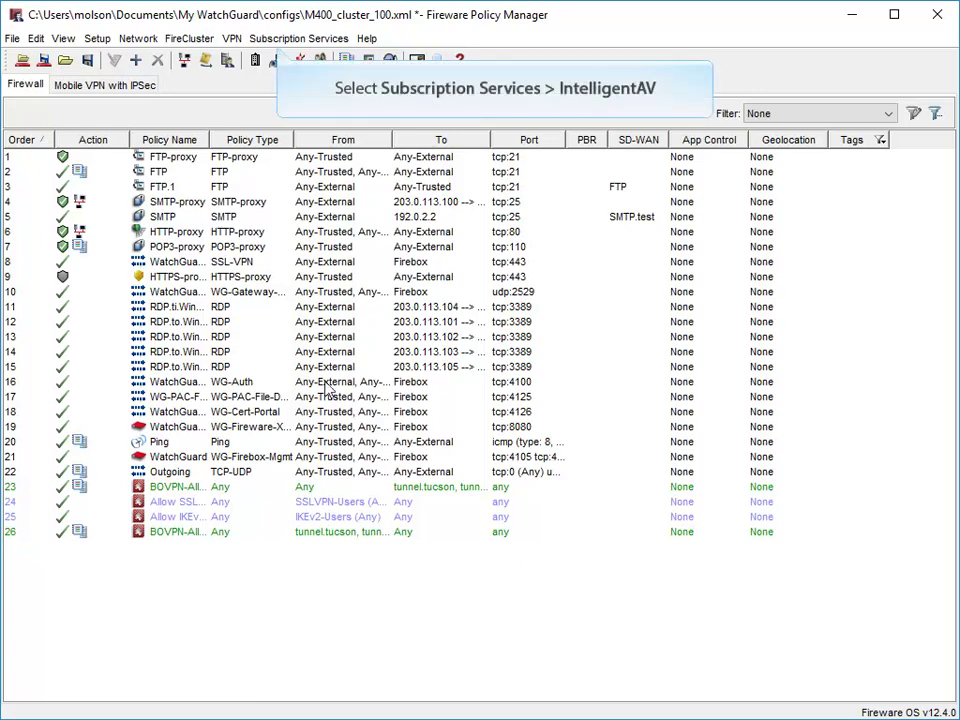
# Enable IntelligentAV under Subscription Services and bring up its Update Server settings.
pyautogui.click(265, 40)
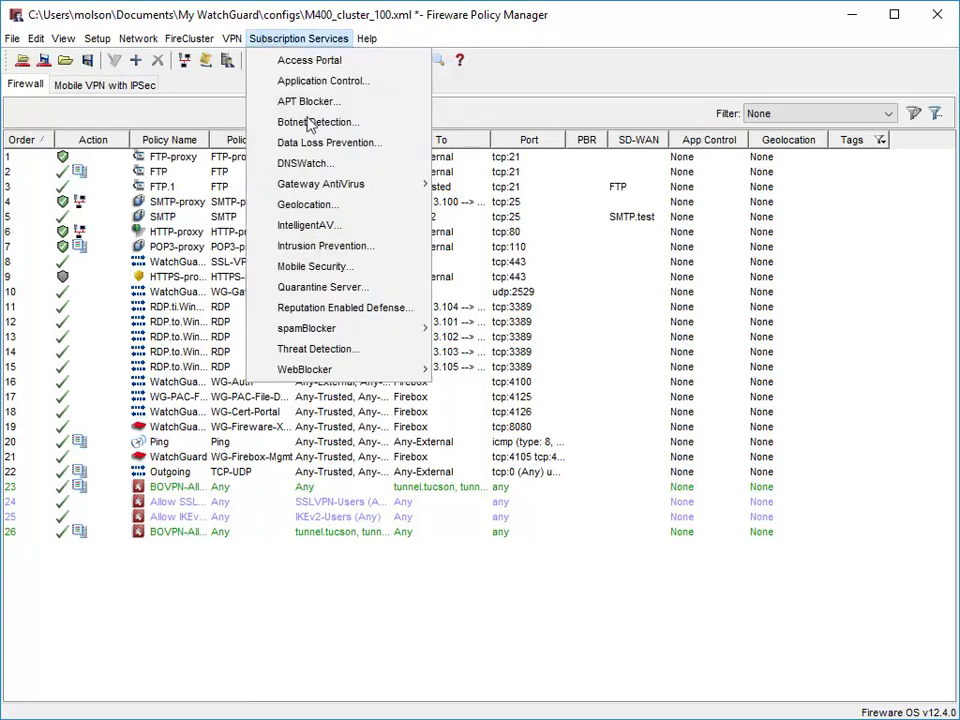
pyautogui.click(312, 224)
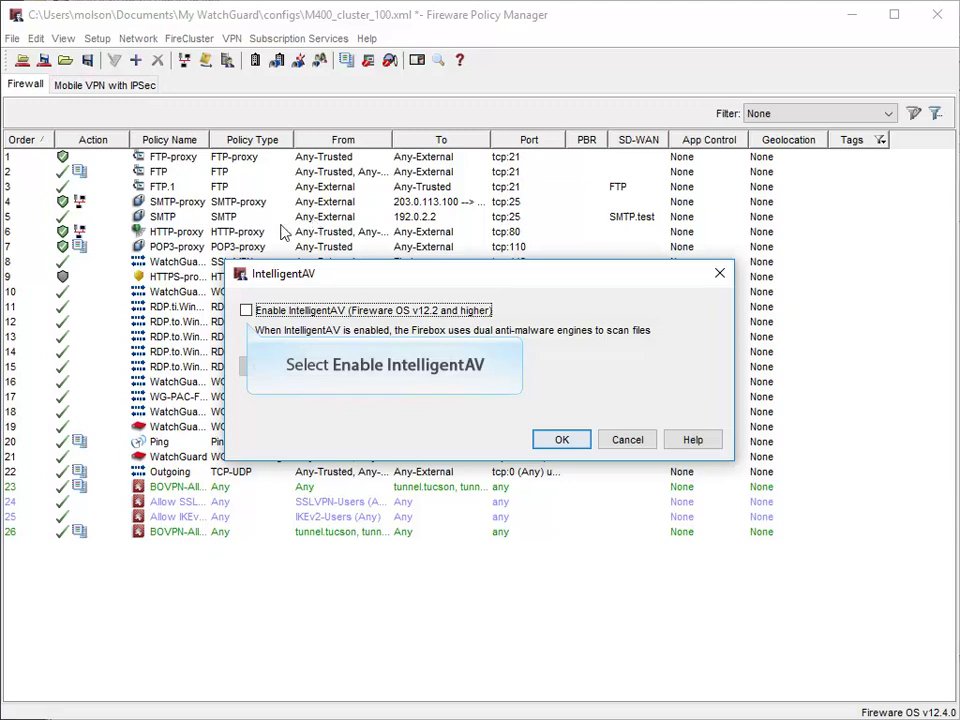
pyautogui.click(245, 311)
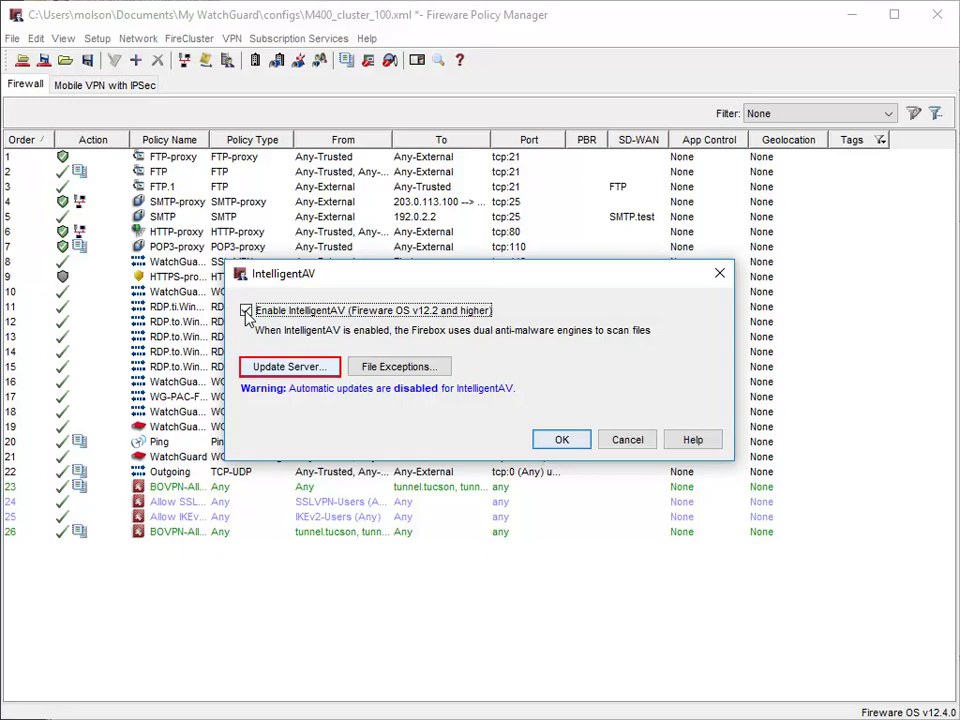
pyautogui.click(289, 367)
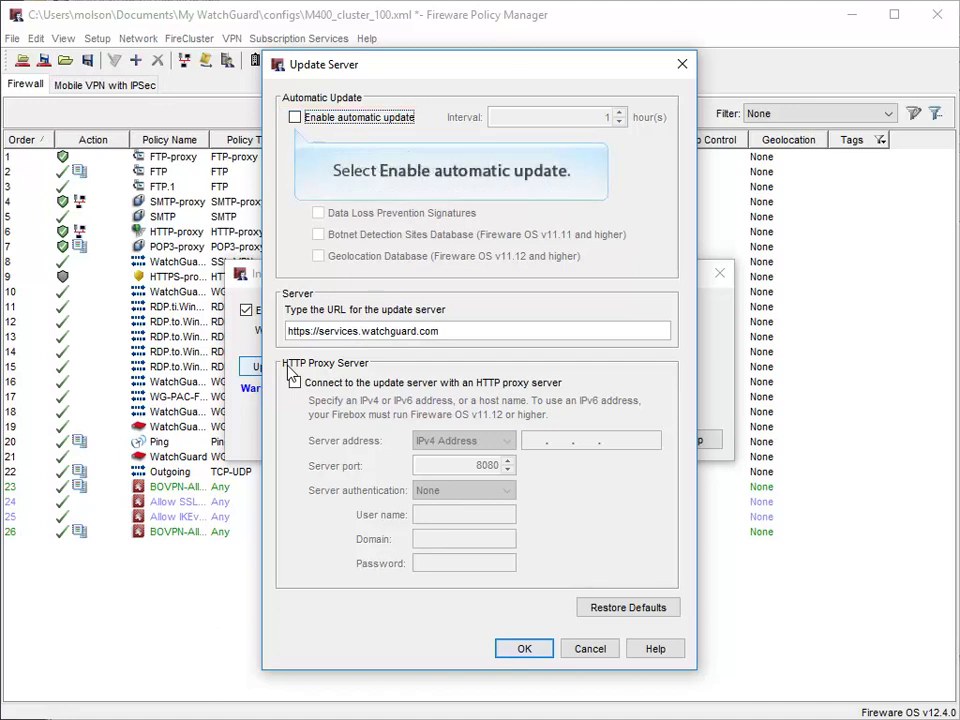
# Auto-update IPS/Application Control, Gateway AntiVirus, IntelligentAV and DLP signatures, then save IntelligentAV.
pyautogui.click(295, 118)
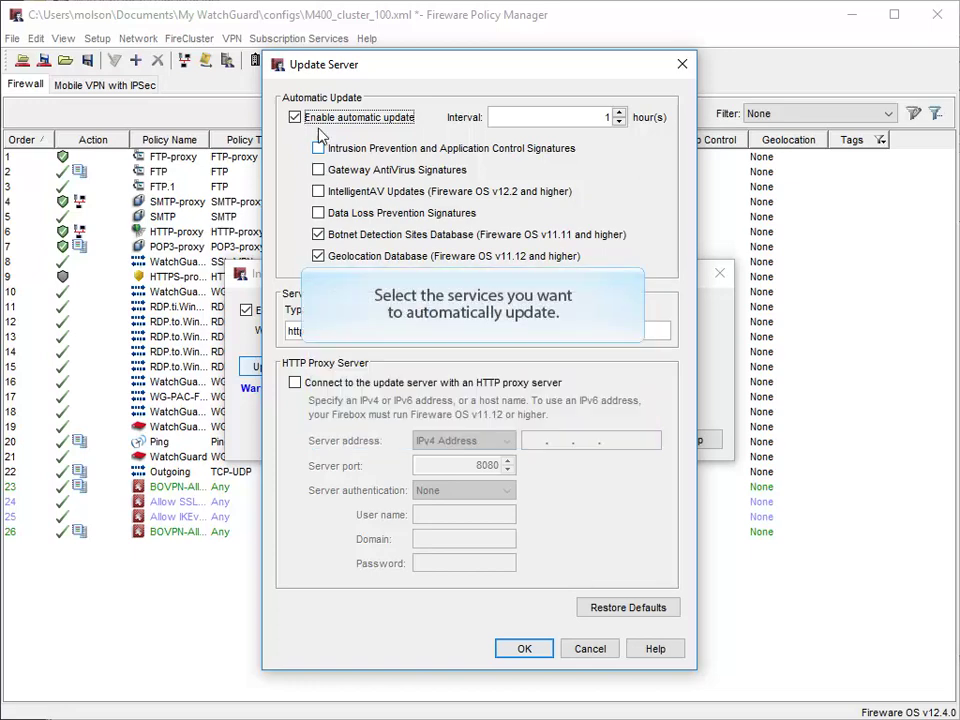
pyautogui.click(319, 149)
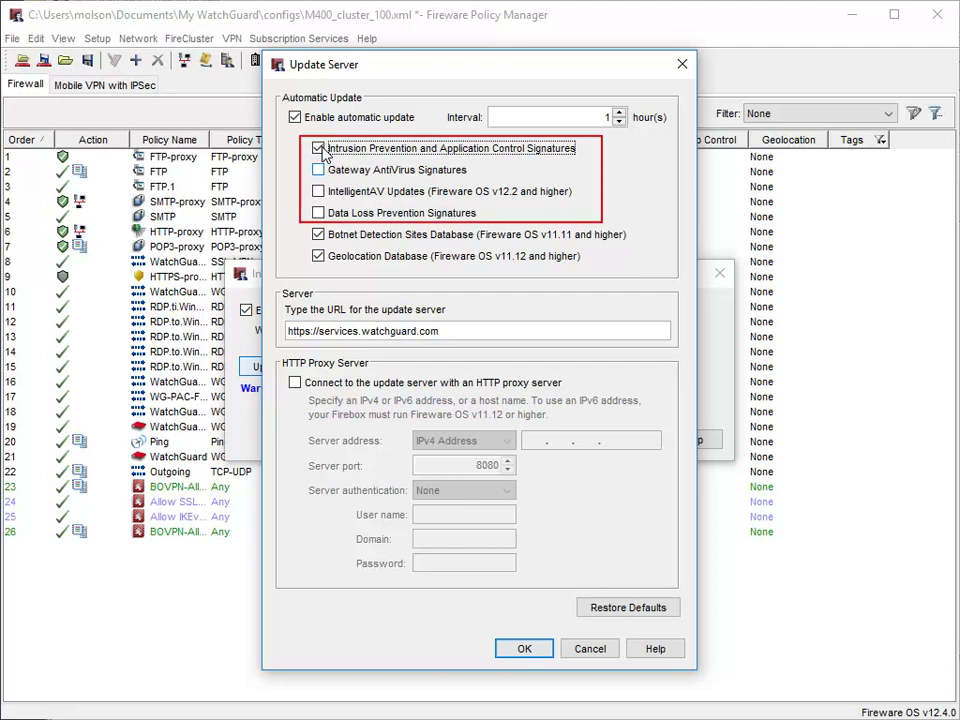
pyautogui.click(318, 170)
pyautogui.click(318, 191)
pyautogui.click(318, 213)
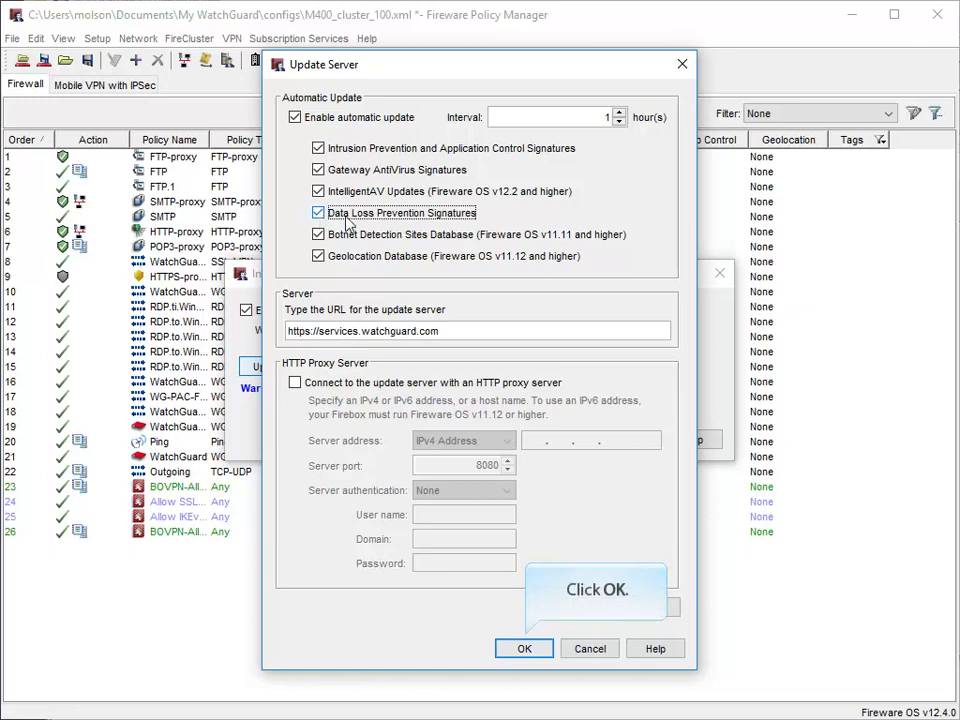
pyautogui.click(522, 648)
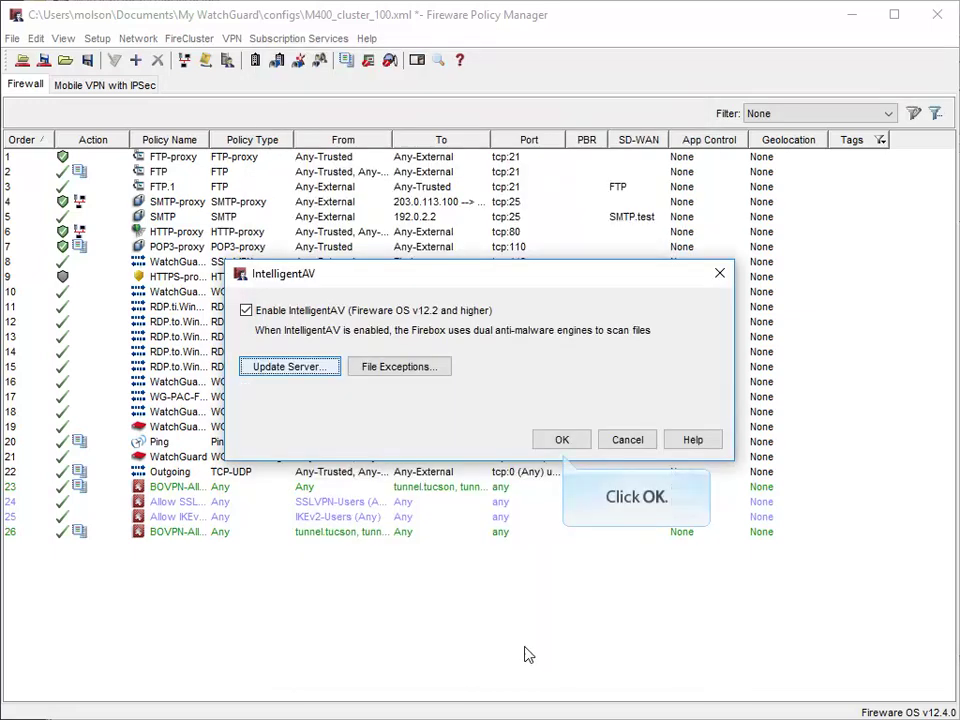
pyautogui.click(561, 440)
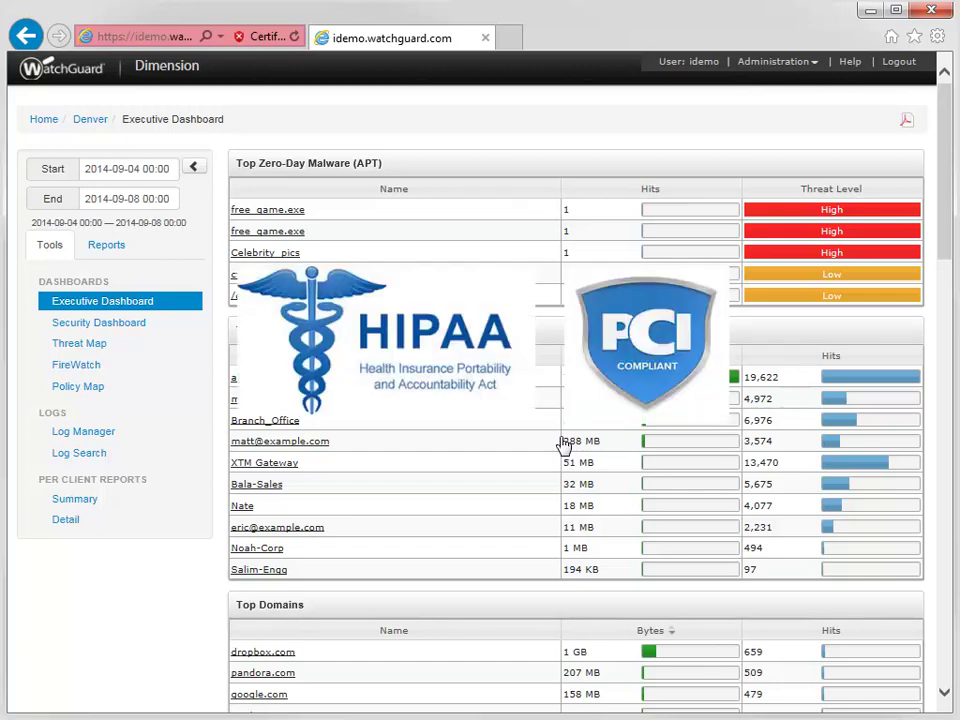
# Open the Virus (GAV) report under Reports > SERVICES in Dimension.
pyautogui.click(107, 246)
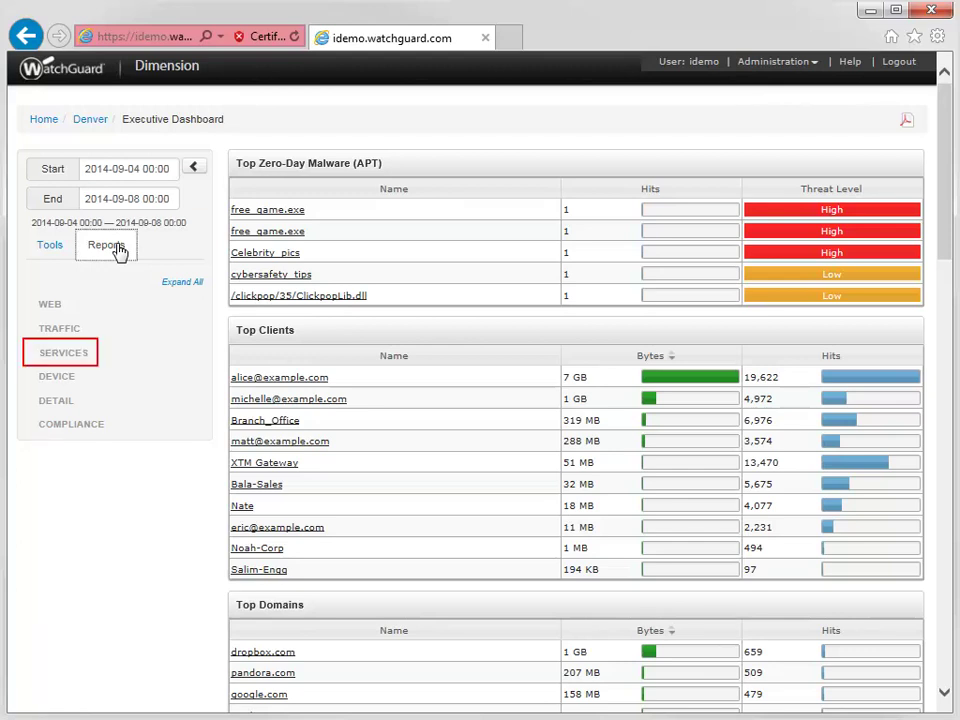
pyautogui.click(60, 353)
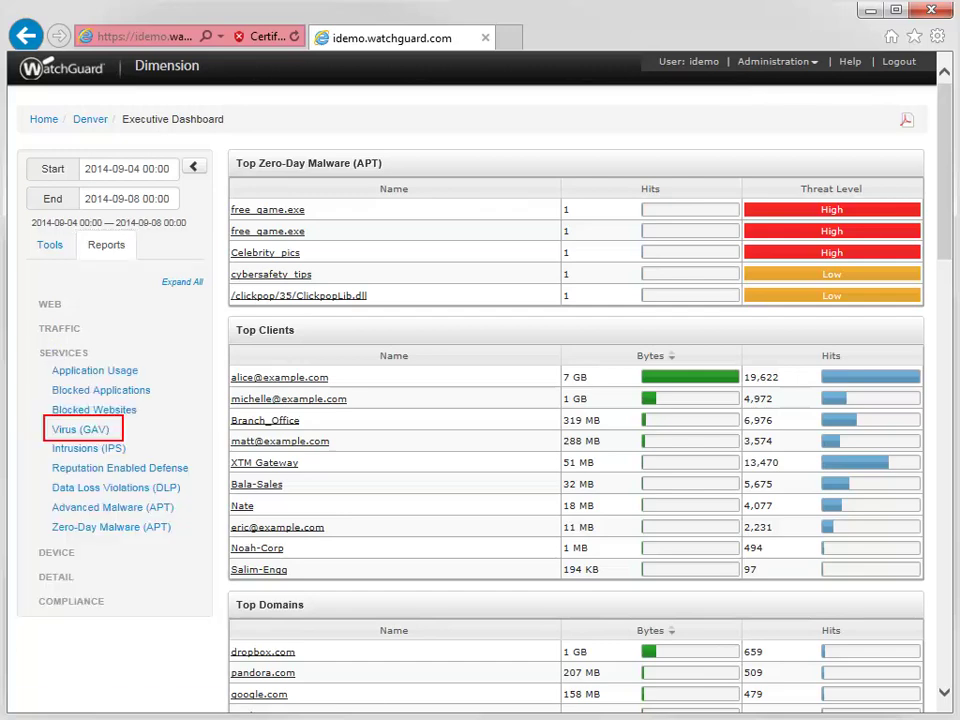
pyautogui.click(80, 429)
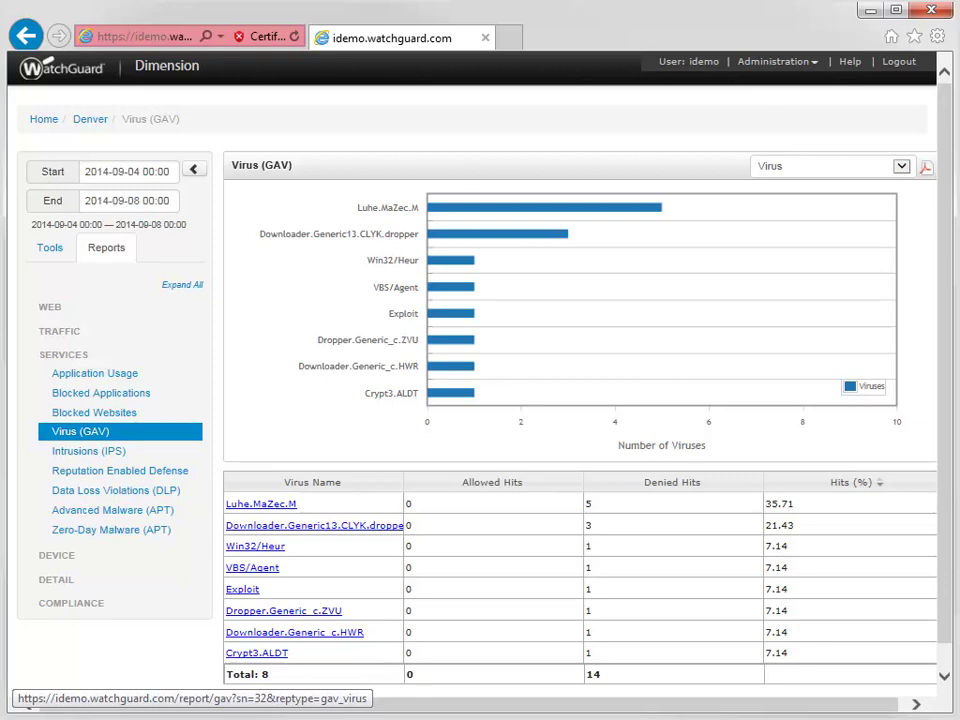